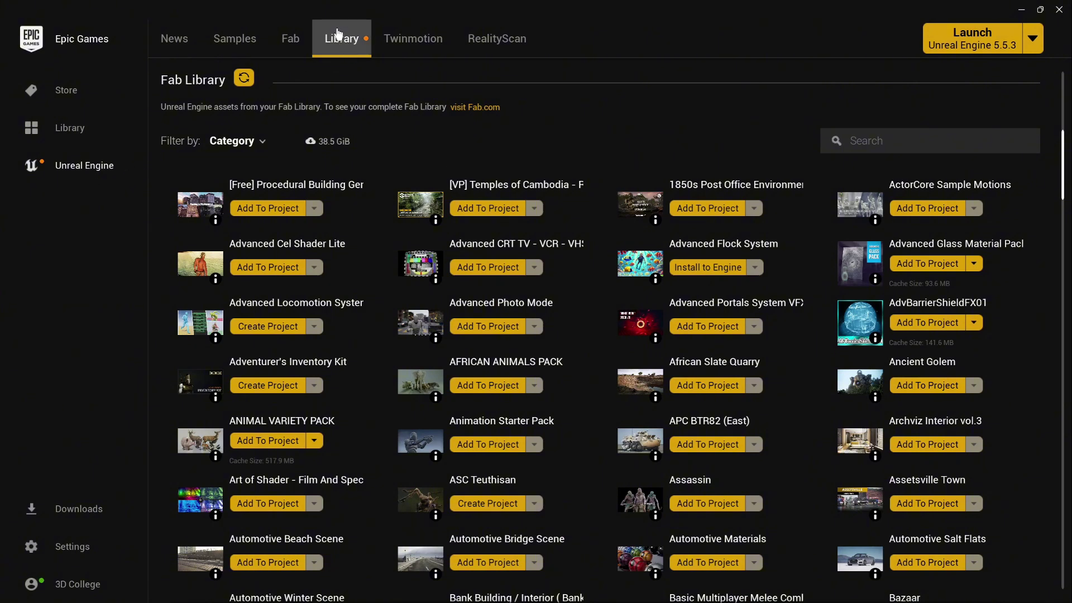
Search the Epic Games Launcher's Fab Library for 'bridge'.
{"action": "left_click", "coordinate": [896, 142]}
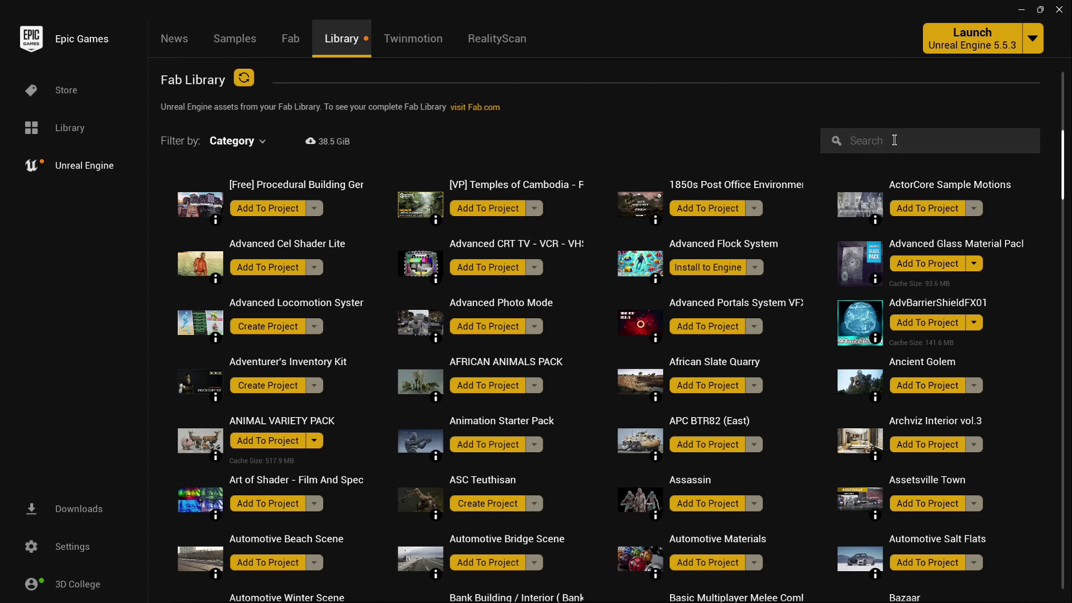
{"action": "type", "text": "bridge"}
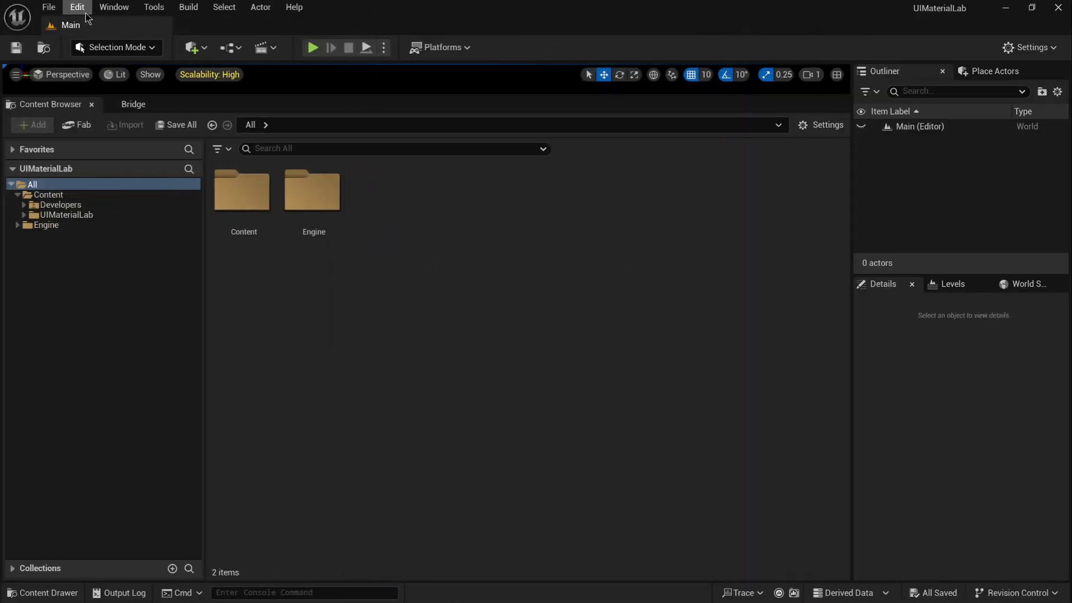
Filter the Plugins window by 'brid' and confirm the Bridge plugin is enabled.
{"action": "left_click", "coordinate": [80, 9]}
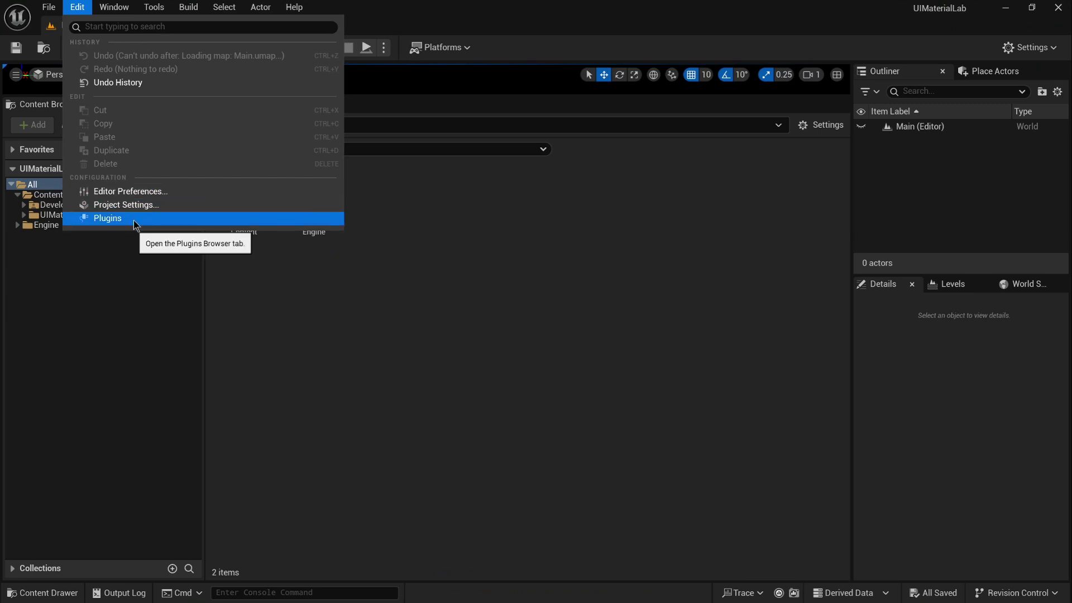
{"action": "left_click", "coordinate": [154, 219]}
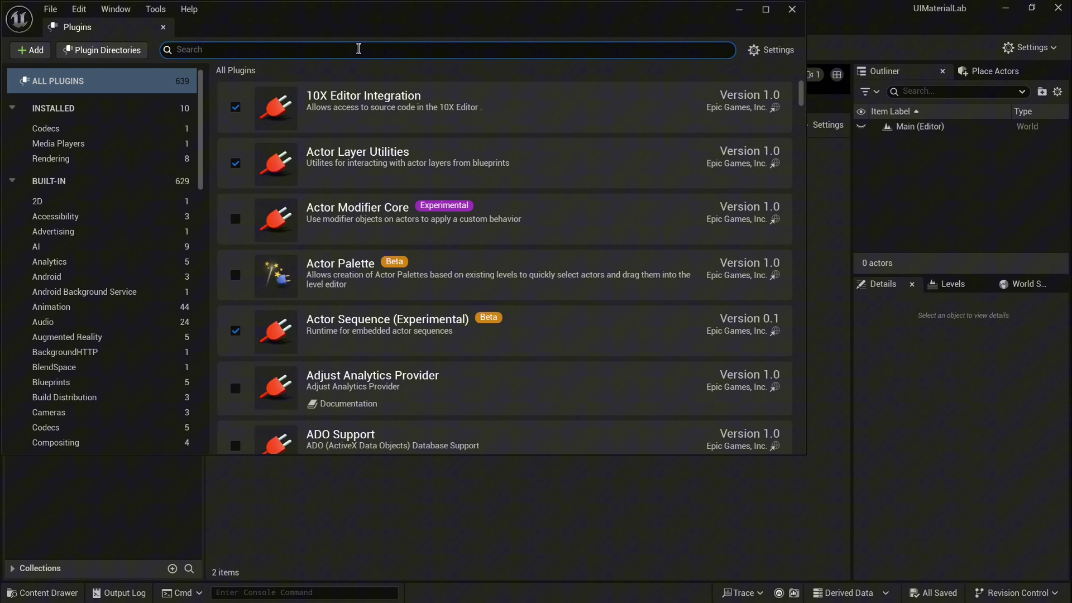
{"action": "type", "text": "brid"}
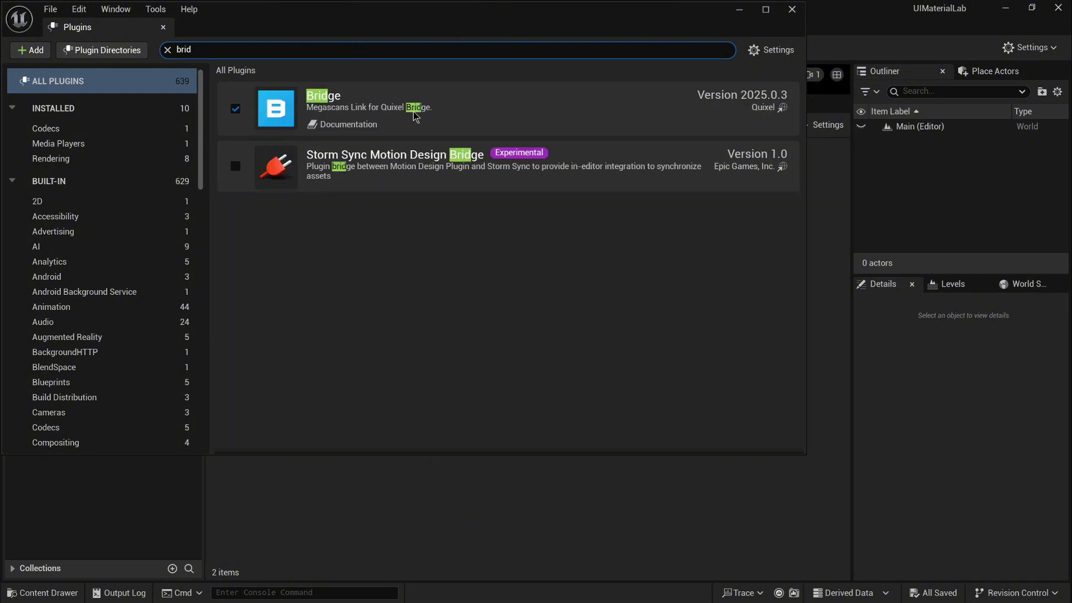
{"action": "left_click", "coordinate": [594, 116]}
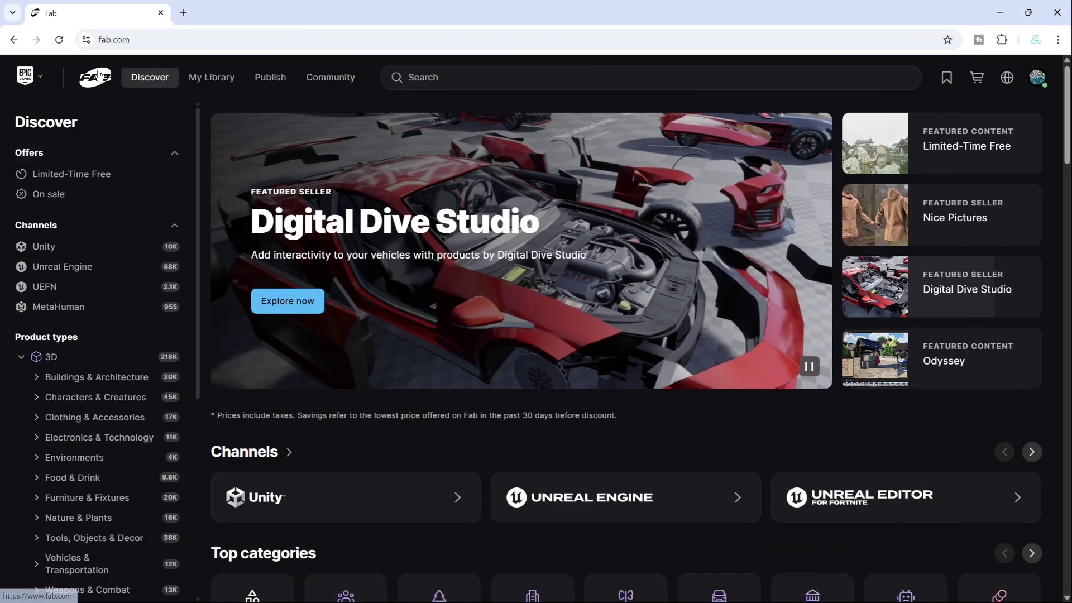
Go to Fab's Unreal Engine channel and open the Quixel seller page.
{"action": "mouse_move", "coordinate": [149, 76]}
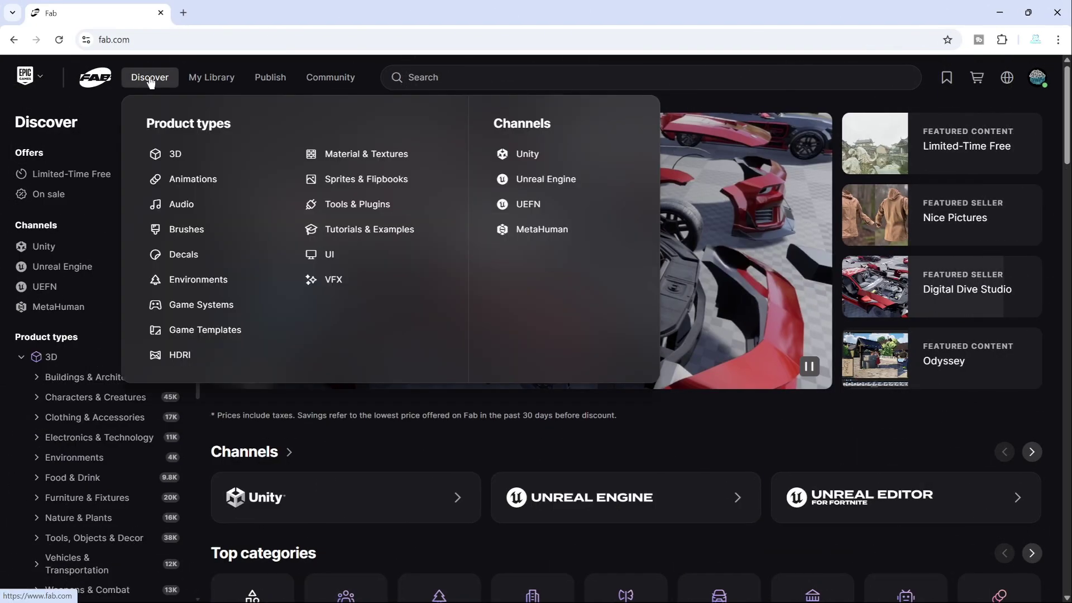
{"action": "left_click", "coordinate": [550, 182]}
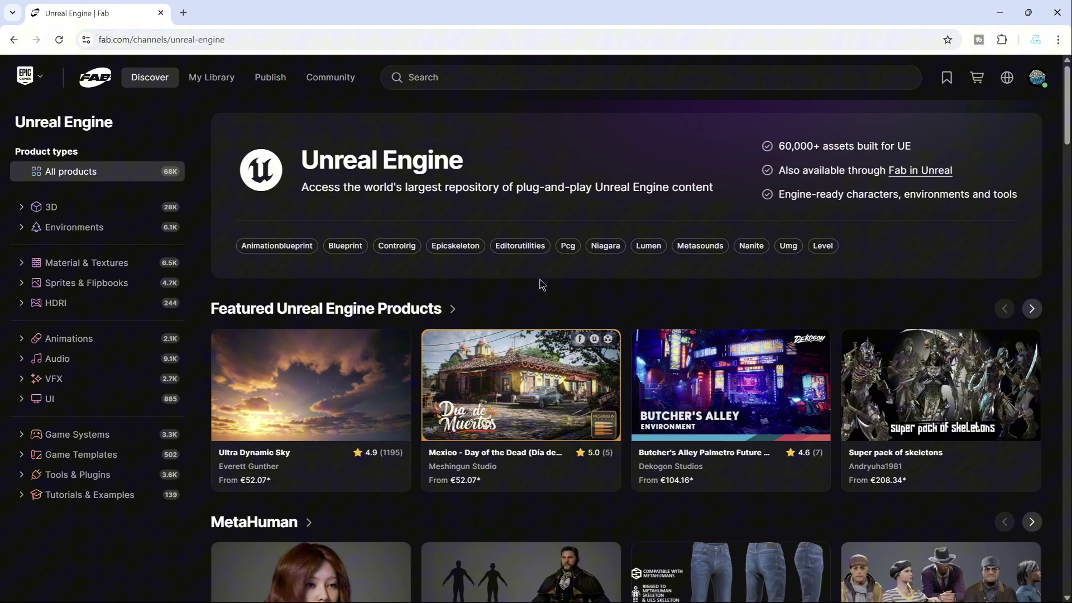
{"action": "scroll", "coordinate": [539, 284], "scroll_direction": "down", "scroll_amount": 8}
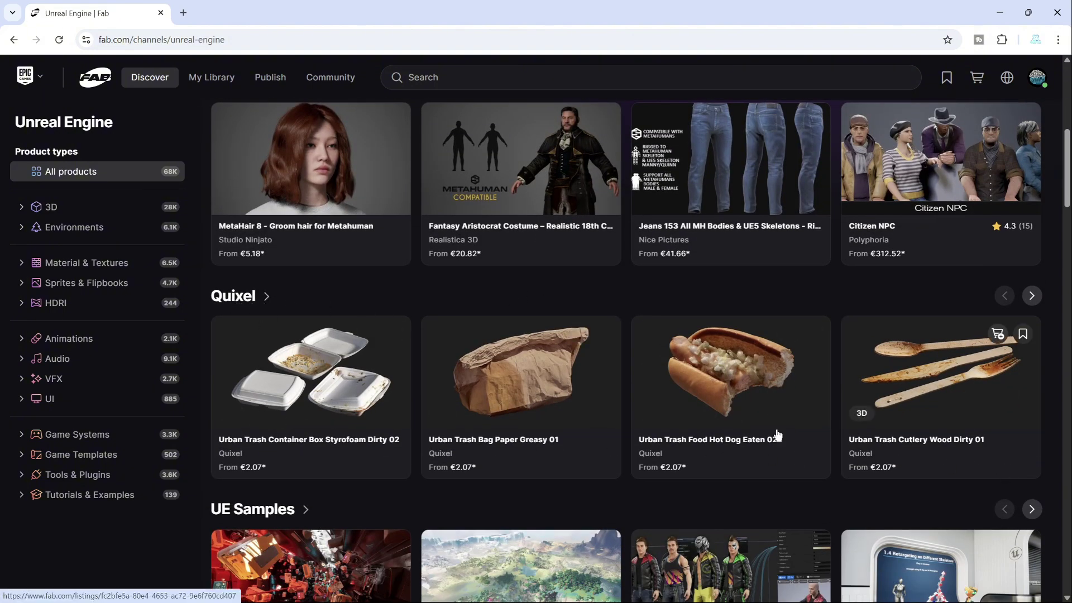
{"action": "left_click", "coordinate": [239, 299]}
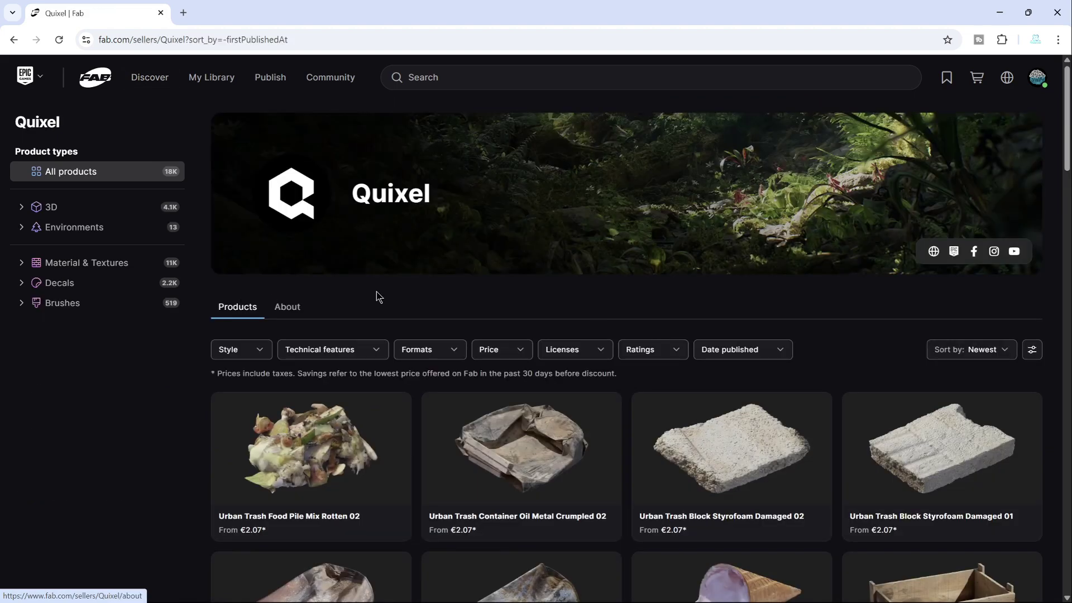
Filter Quixel's products by Price to Free only, leaving 2.1K results.
{"action": "scroll", "coordinate": [641, 287], "scroll_direction": "down", "scroll_amount": 7}
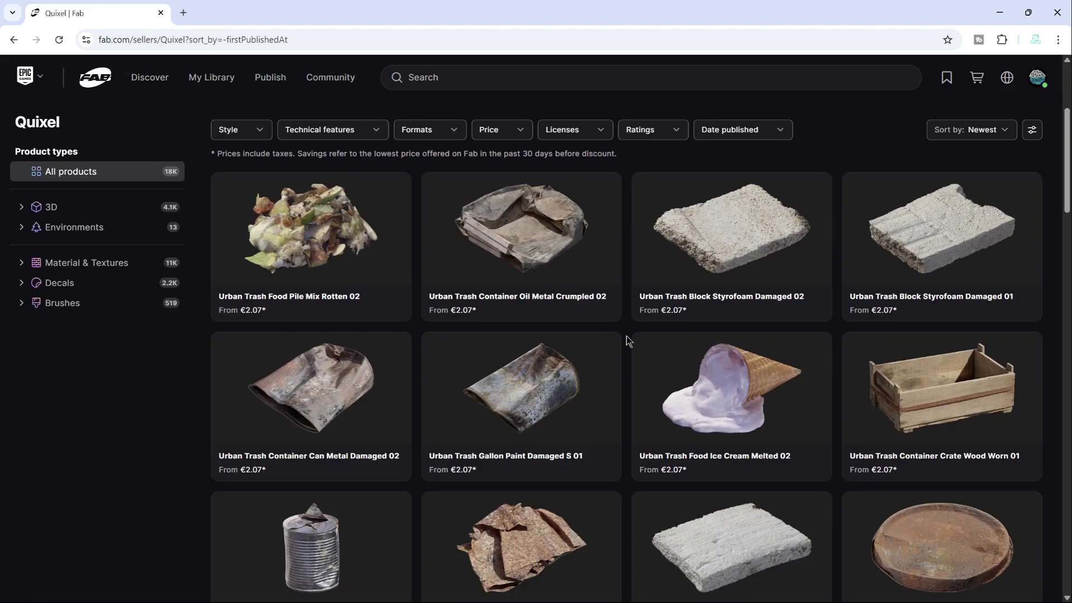
{"action": "scroll", "coordinate": [637, 353], "scroll_direction": "down", "scroll_amount": 12}
{"action": "scroll", "coordinate": [641, 360], "scroll_direction": "up", "scroll_amount": 9}
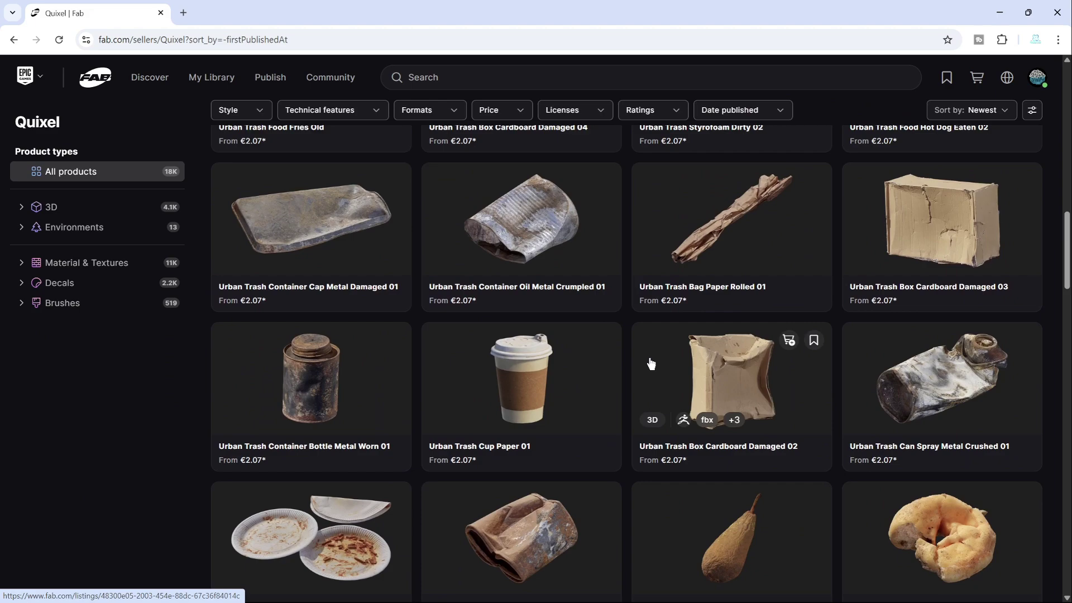
{"action": "scroll", "coordinate": [641, 363], "scroll_direction": "up", "scroll_amount": 10}
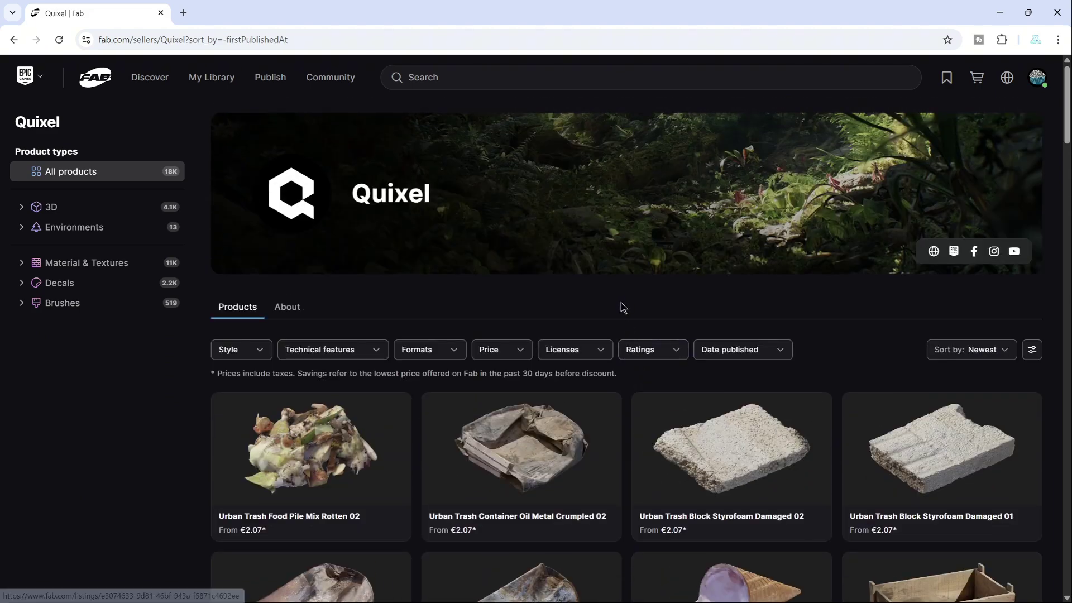
{"action": "left_click", "coordinate": [520, 350]}
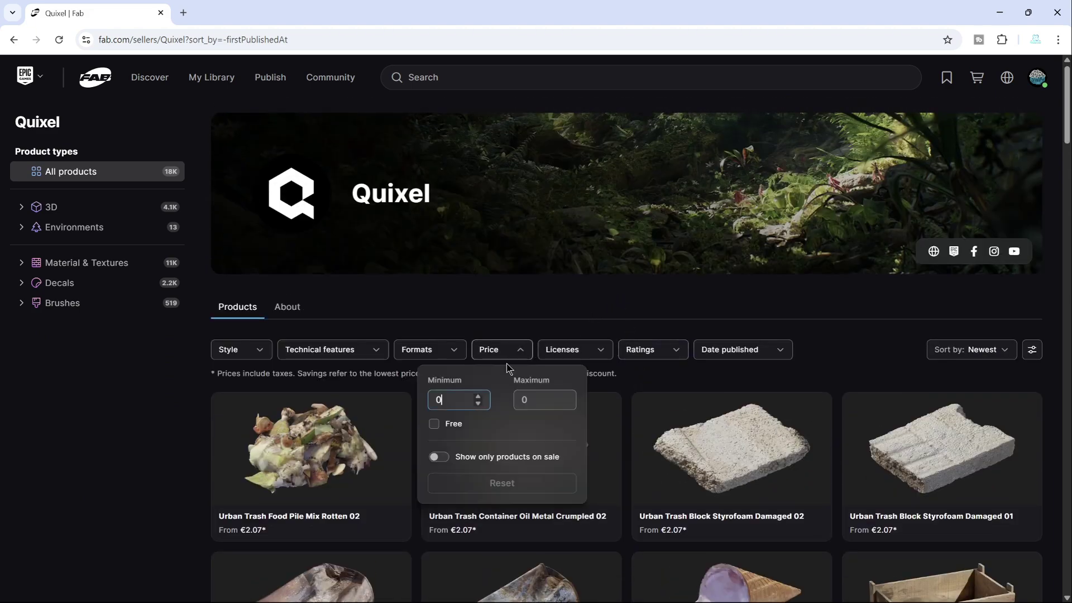
{"action": "left_click", "coordinate": [435, 425]}
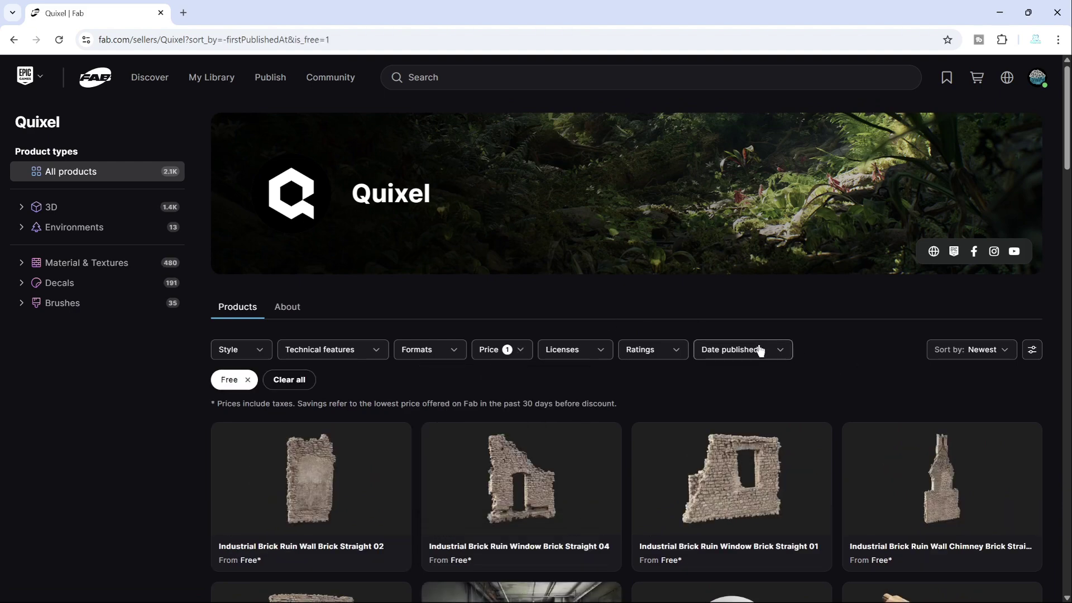
{"action": "scroll", "coordinate": [742, 352], "scroll_direction": "down", "scroll_amount": 15}
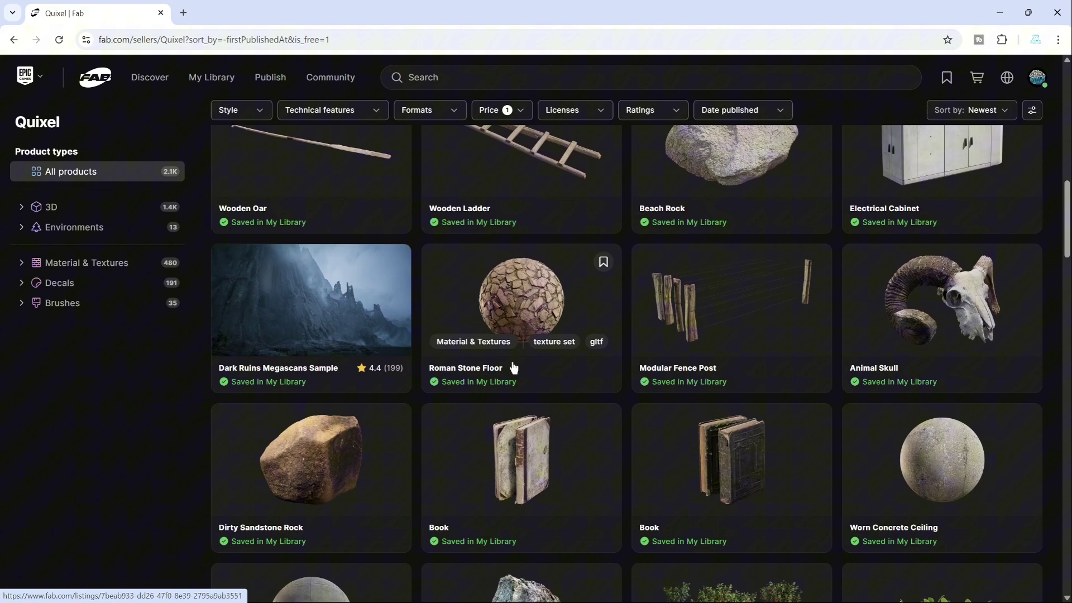
Open the Roman Stone Floor listing and preview its stone floor images.
{"action": "left_click", "coordinate": [527, 321]}
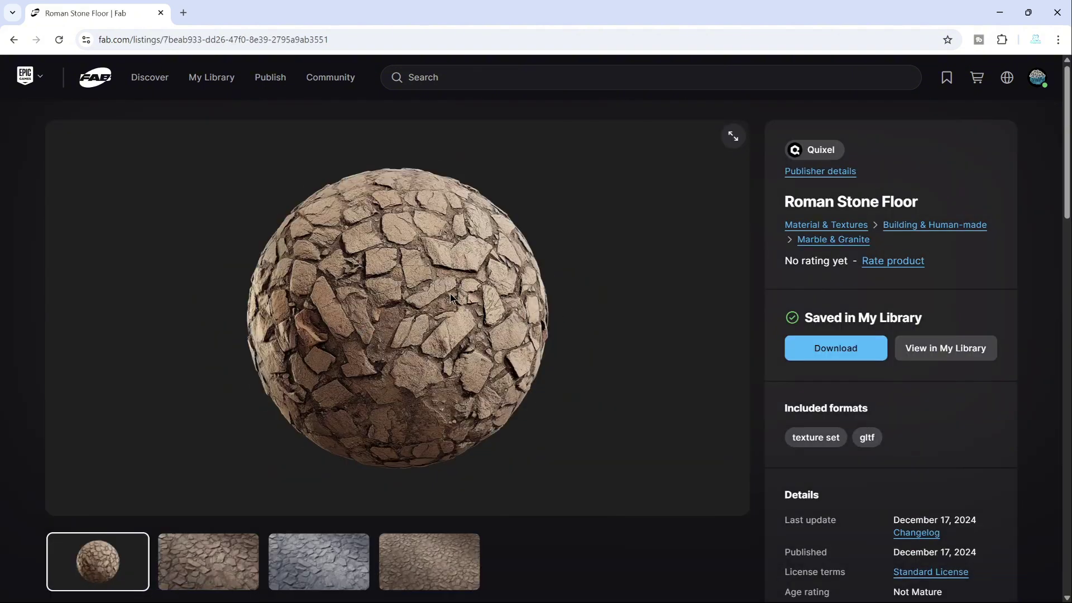
{"action": "left_click", "coordinate": [223, 563]}
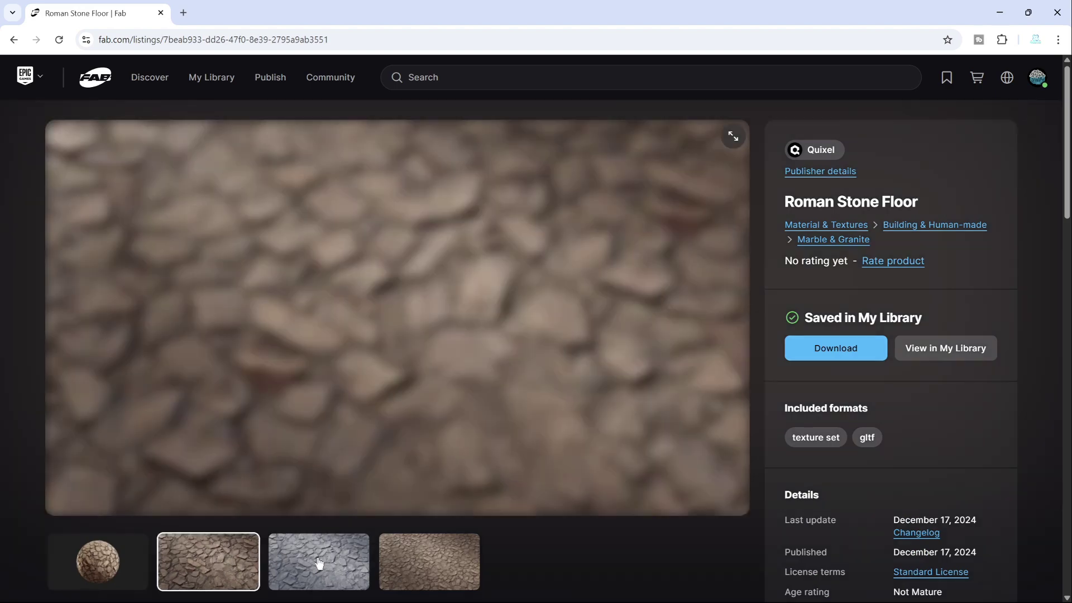
{"action": "left_click", "coordinate": [323, 562]}
{"action": "left_click", "coordinate": [421, 560]}
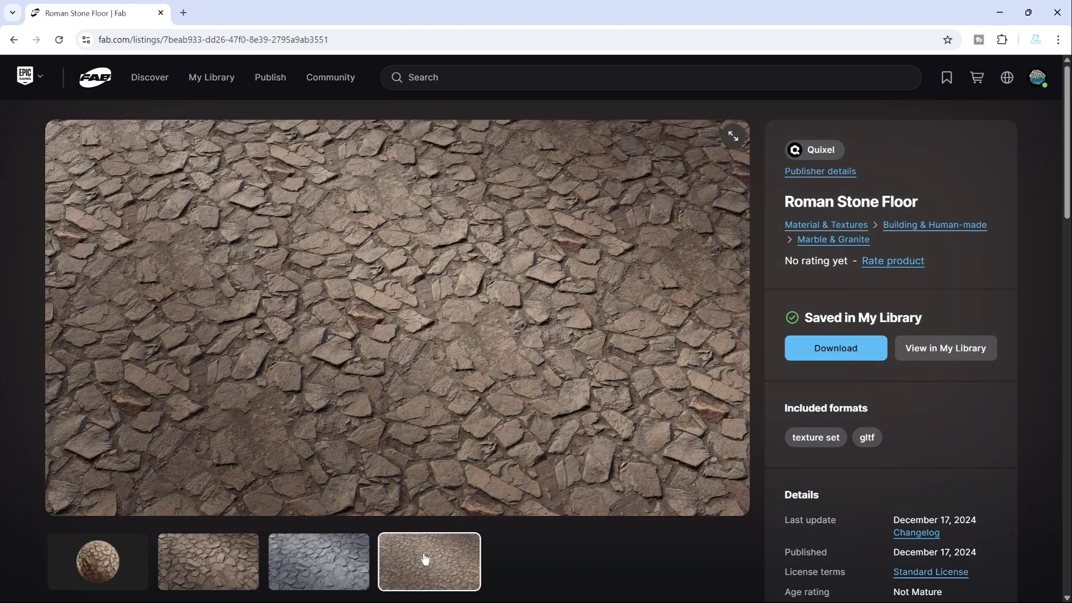
{"action": "left_click", "coordinate": [103, 565]}
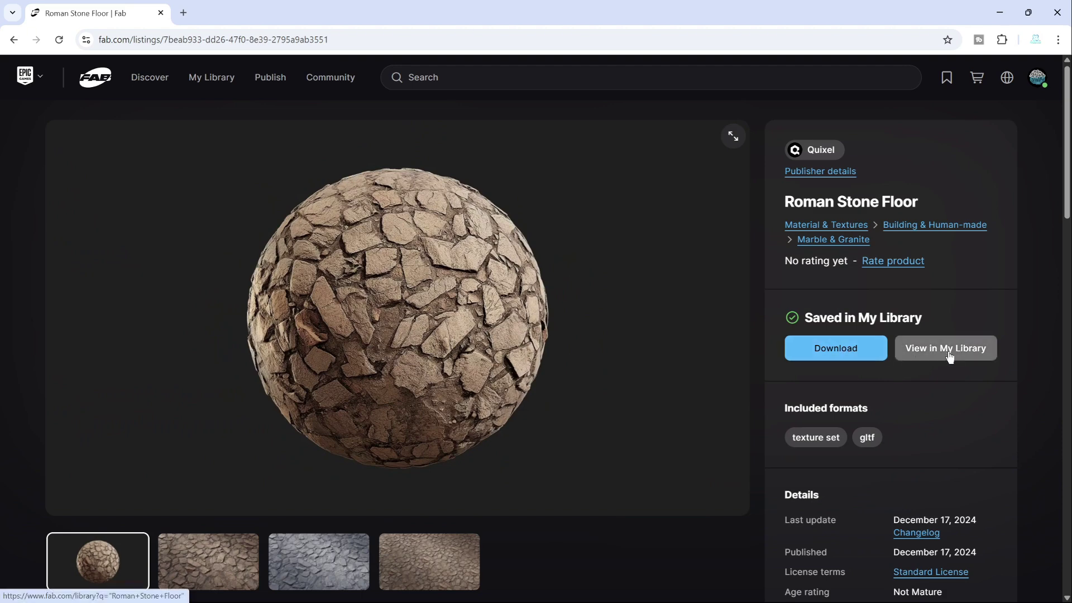
Browse the Roman Stone Floor download formats, then close the download dialog.
{"action": "left_click", "coordinate": [834, 352]}
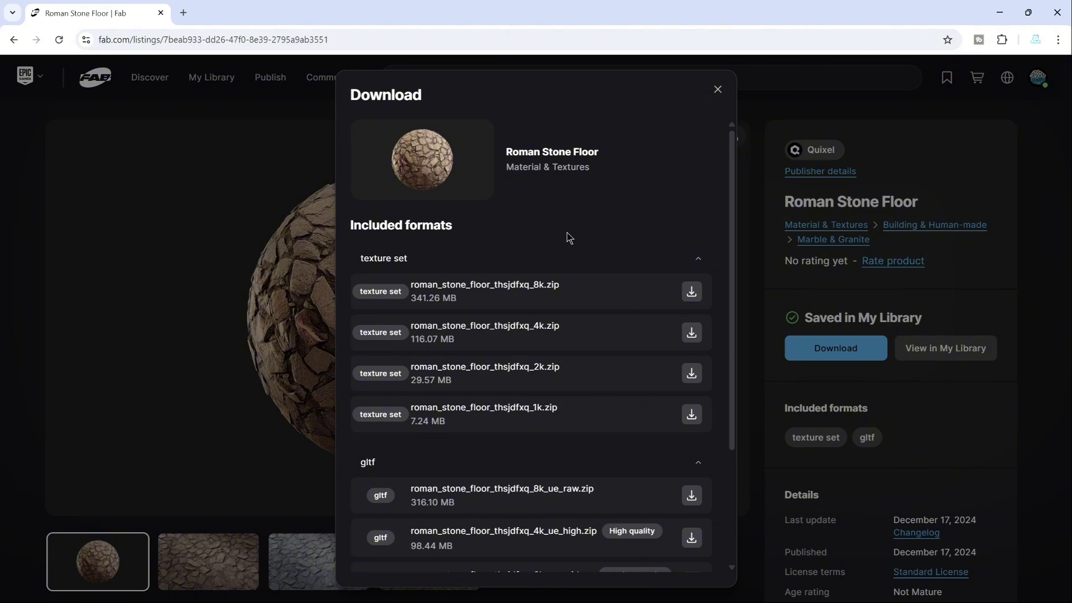
{"action": "scroll", "coordinate": [567, 234], "scroll_direction": "down", "scroll_amount": 3}
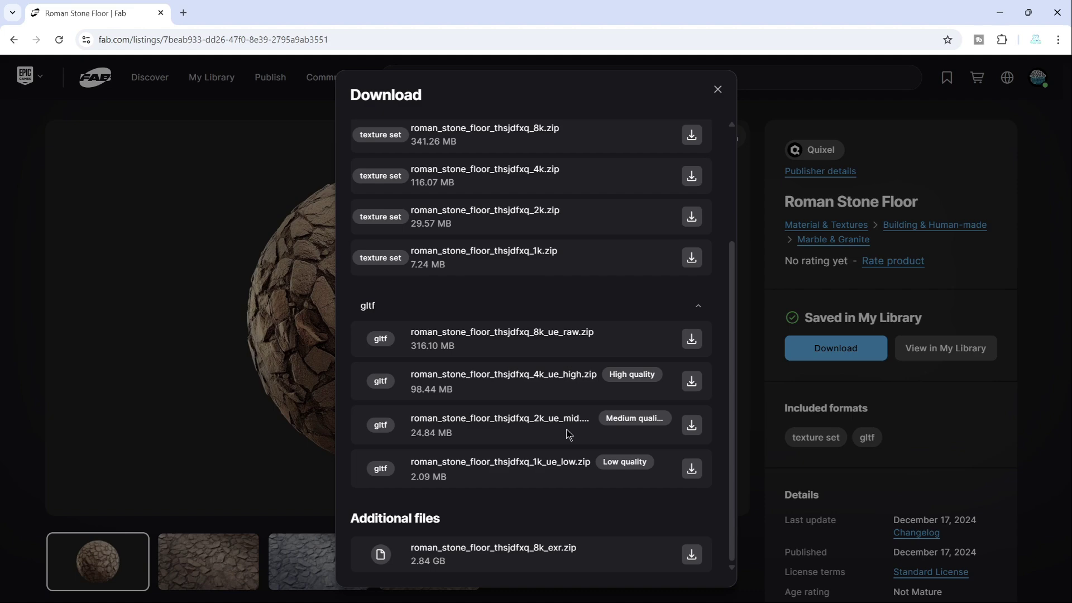
{"action": "scroll", "coordinate": [570, 284], "scroll_direction": "up", "scroll_amount": 3}
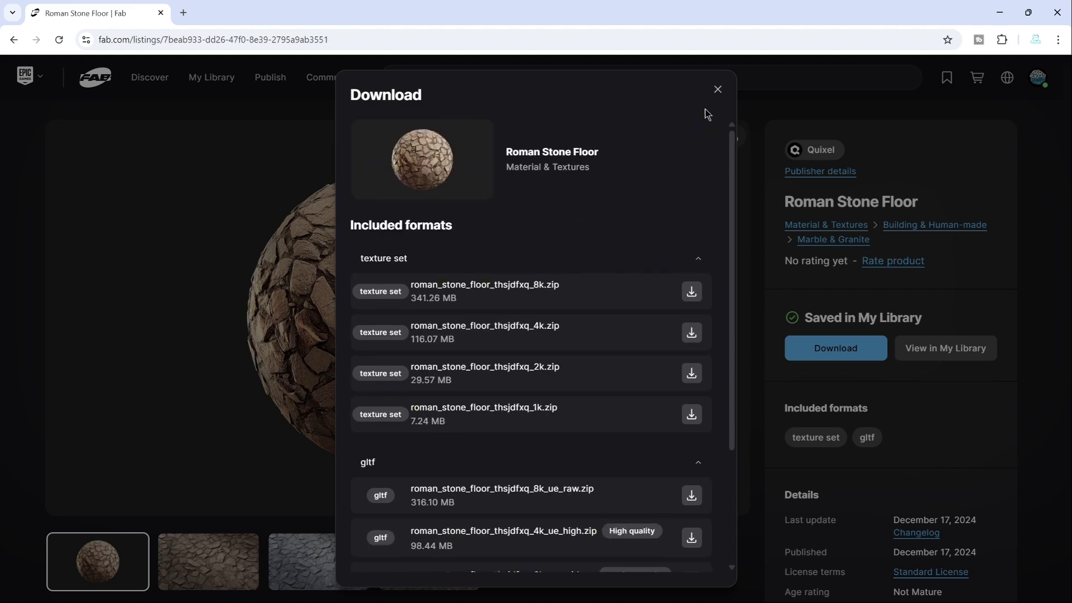
{"action": "left_click", "coordinate": [717, 89]}
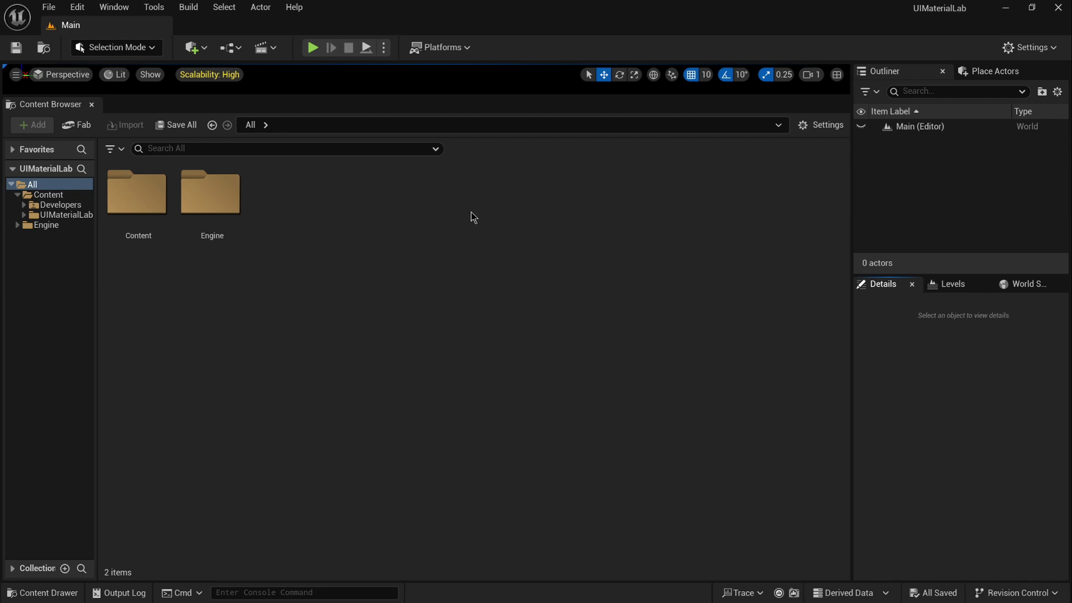
Open the Window menu to reach the Get Content options.
{"action": "left_click", "coordinate": [117, 12]}
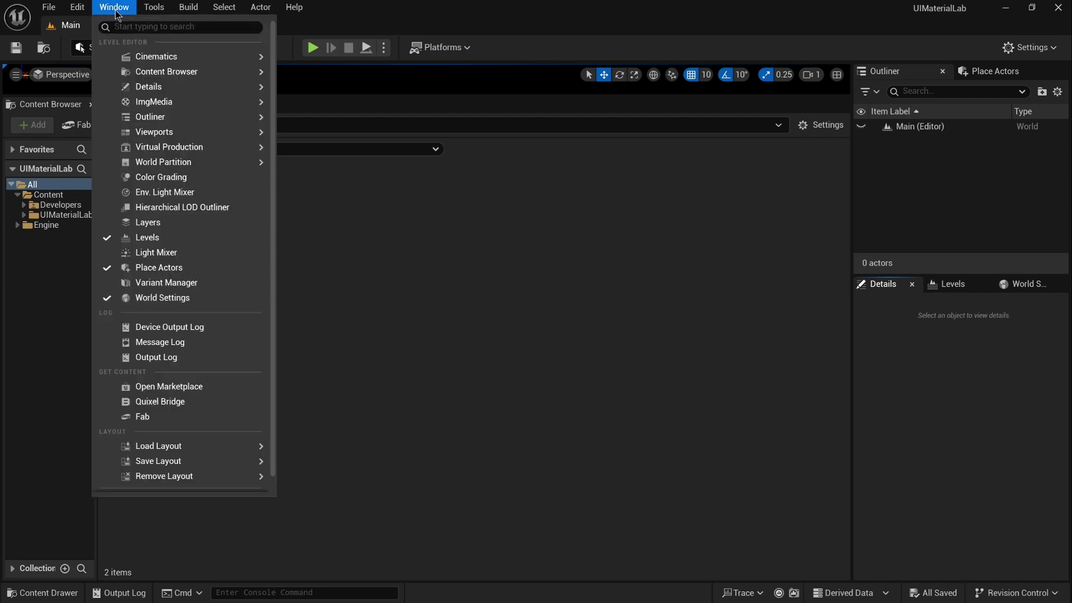
Launch Quixel Bridge, stay in it, dock it beside the Content Browser, and open its account menu.
{"action": "left_click", "coordinate": [160, 402]}
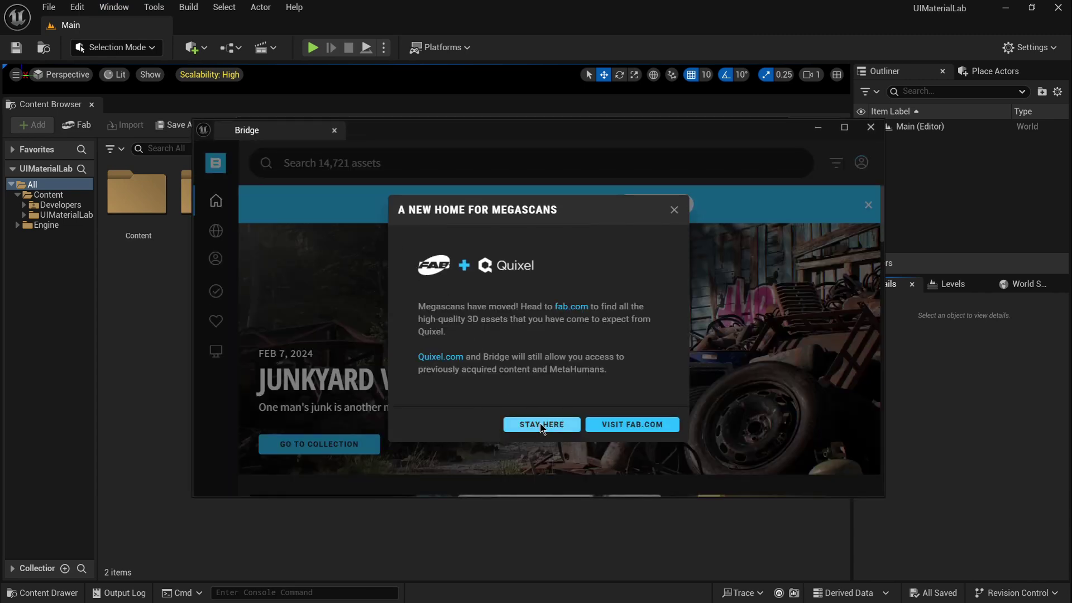
{"action": "left_click", "coordinate": [541, 424]}
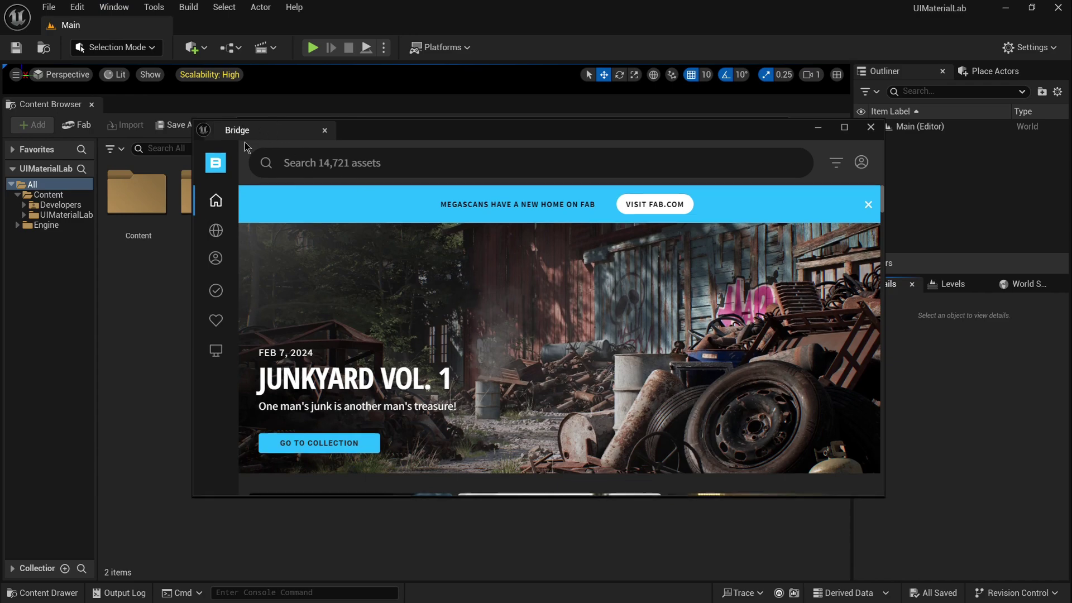
{"action": "left_click_drag", "start_coordinate": [274, 124], "coordinate": [178, 137]}
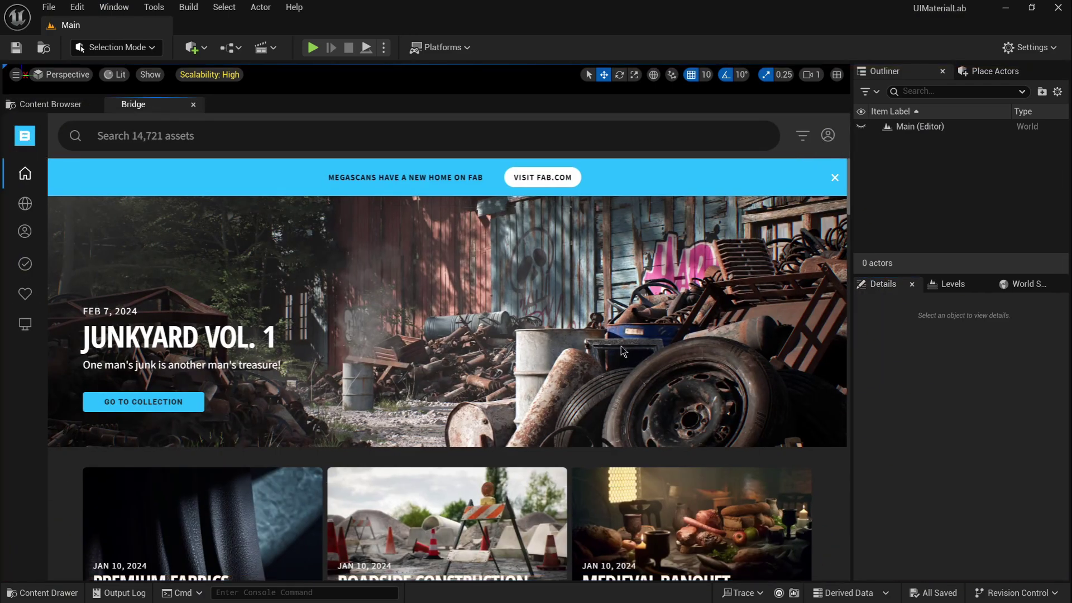
{"action": "left_click", "coordinate": [828, 136]}
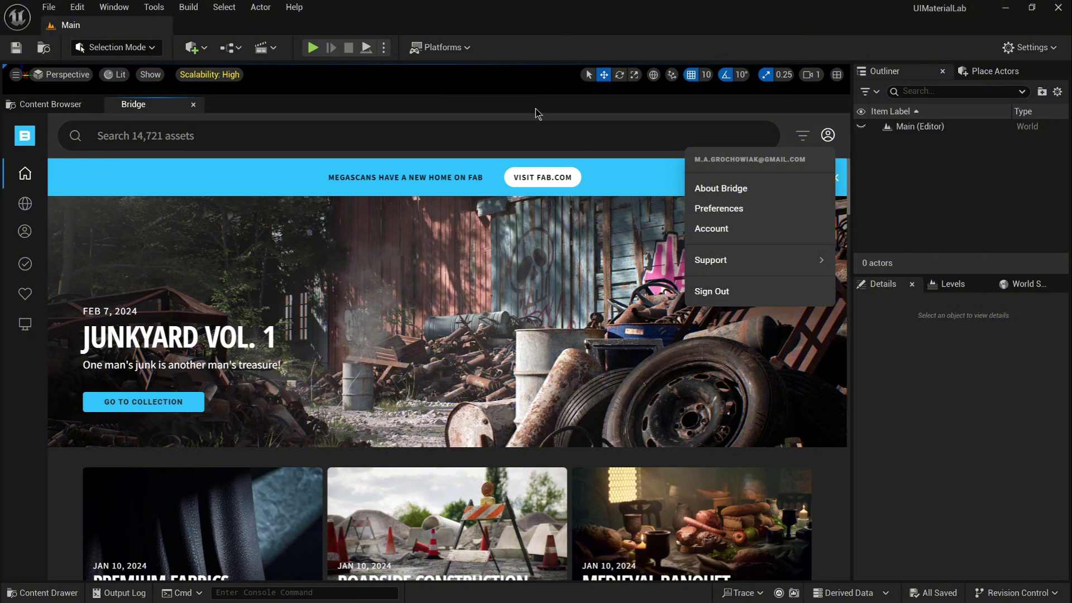
From Favorites, download Stained Patterned Floor at High Quality and add it to the project.
{"action": "left_click", "coordinate": [25, 294]}
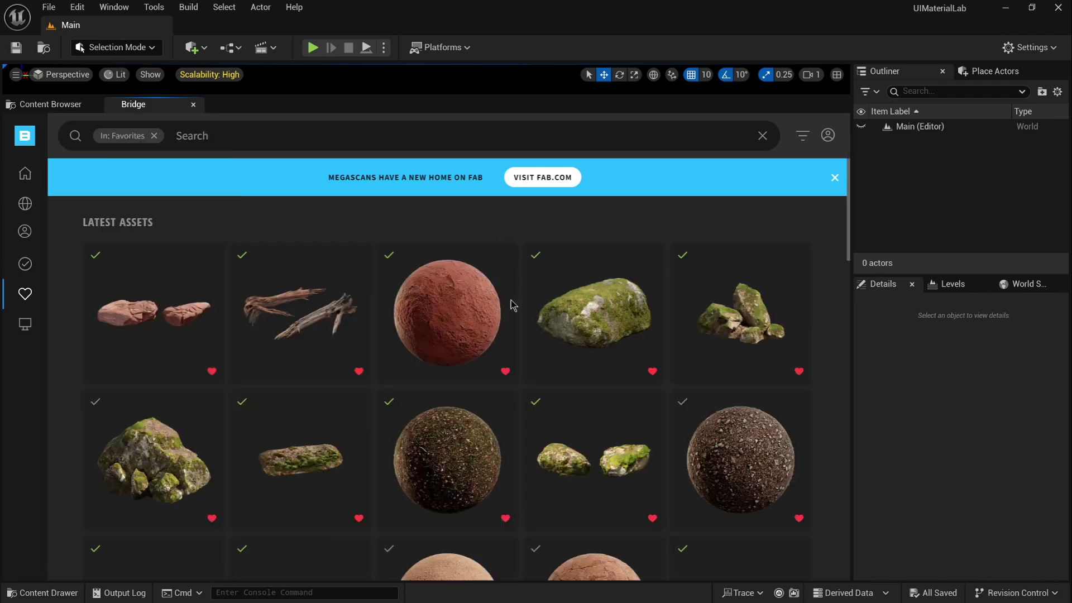
{"action": "scroll", "coordinate": [498, 363], "scroll_direction": "down", "scroll_amount": 5}
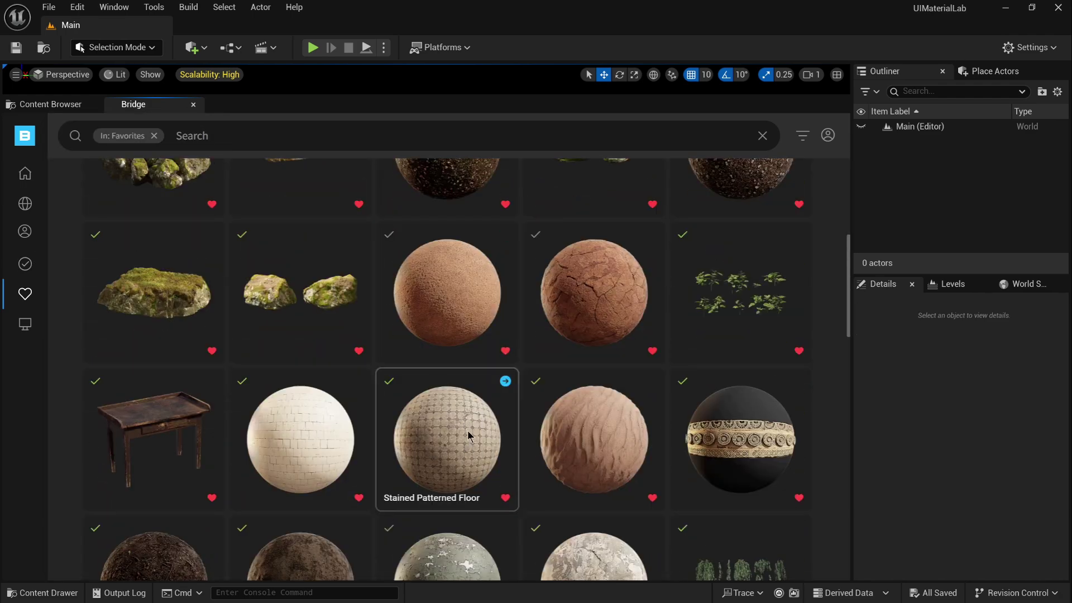
{"action": "left_click", "coordinate": [463, 440]}
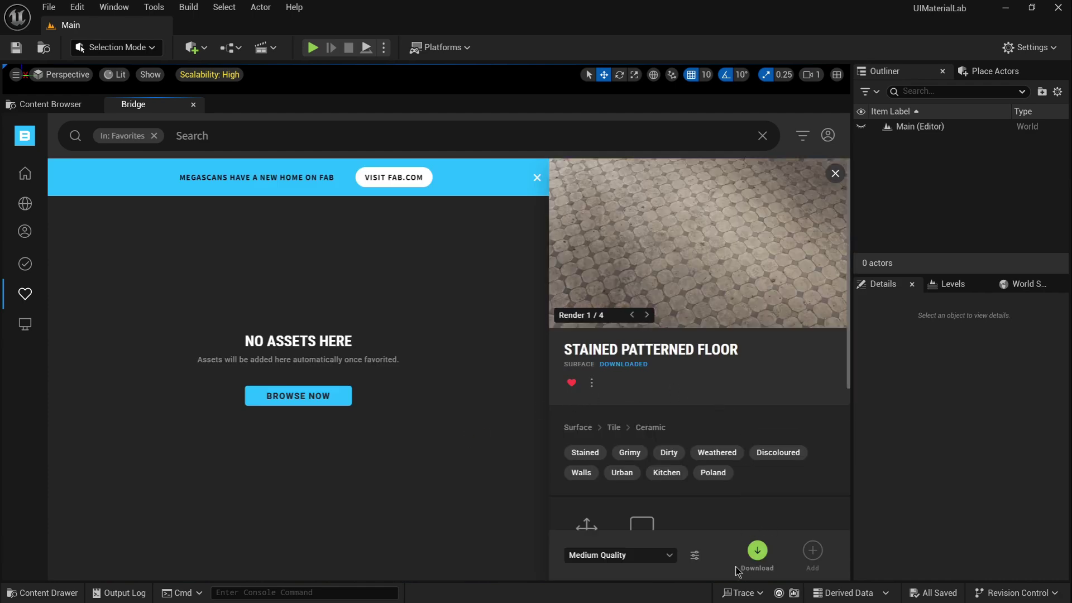
{"action": "left_click", "coordinate": [669, 556]}
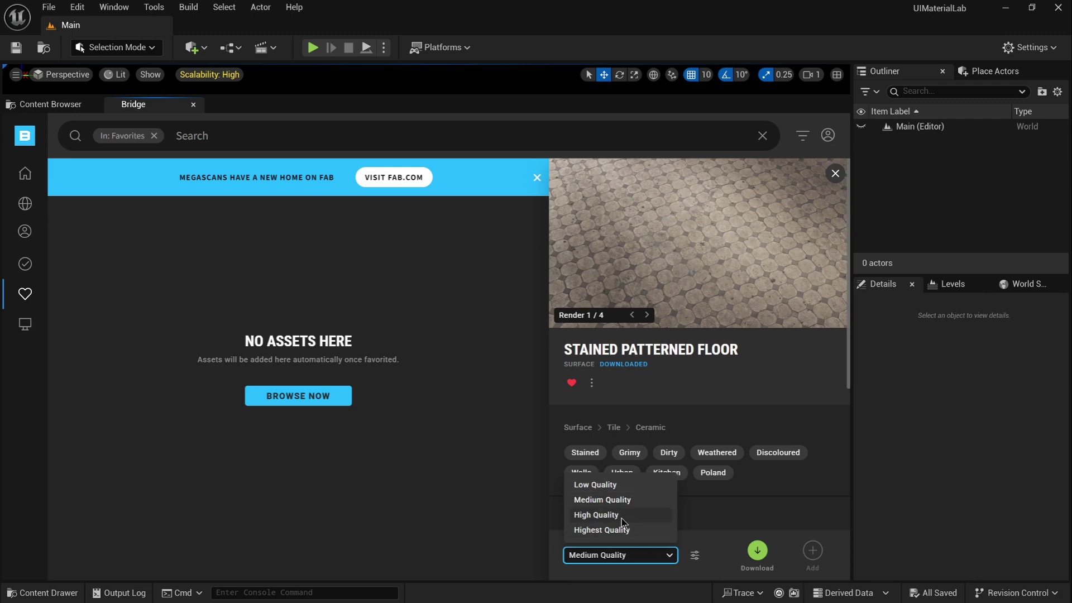
{"action": "left_click", "coordinate": [596, 515]}
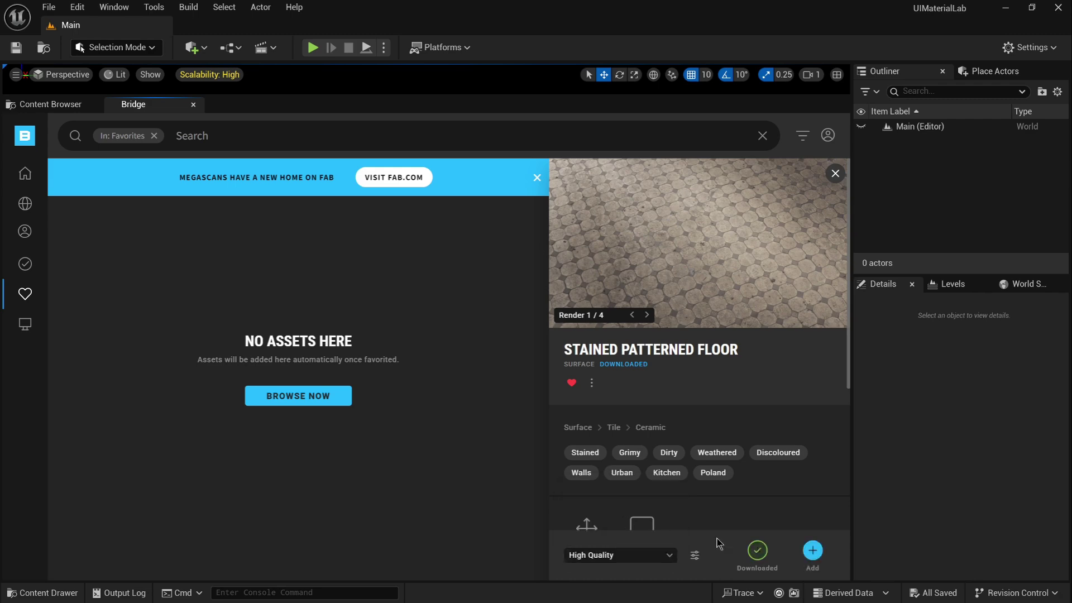
{"action": "left_click", "coordinate": [813, 552]}
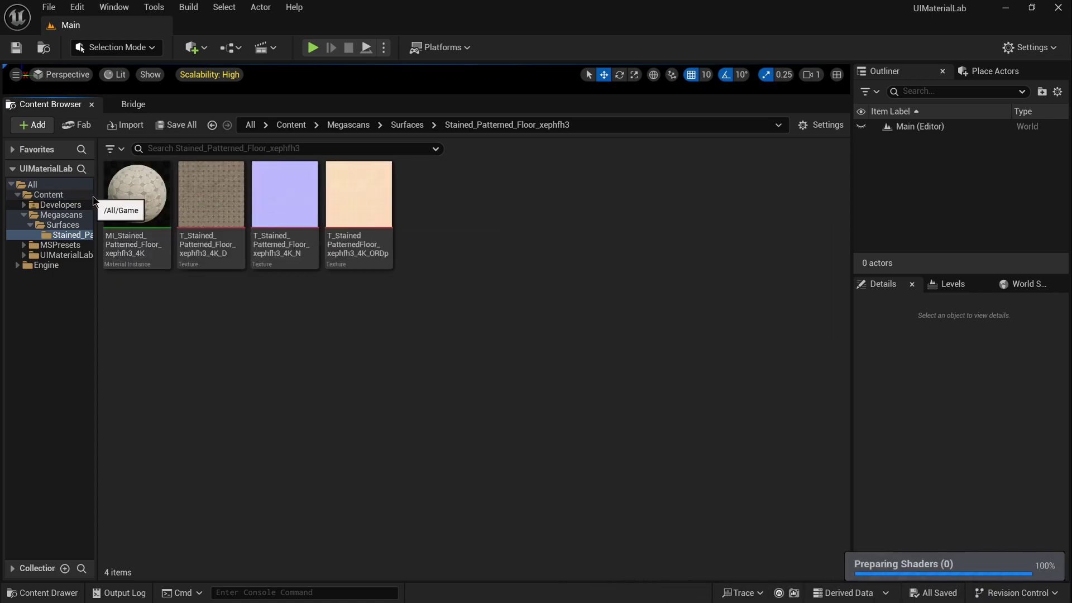
Open the MI_Stained_Patterned_Floor_xephfh3_4K material instance from the Content Browser.
{"action": "left_click_drag", "start_coordinate": [97, 198], "coordinate": [204, 198]}
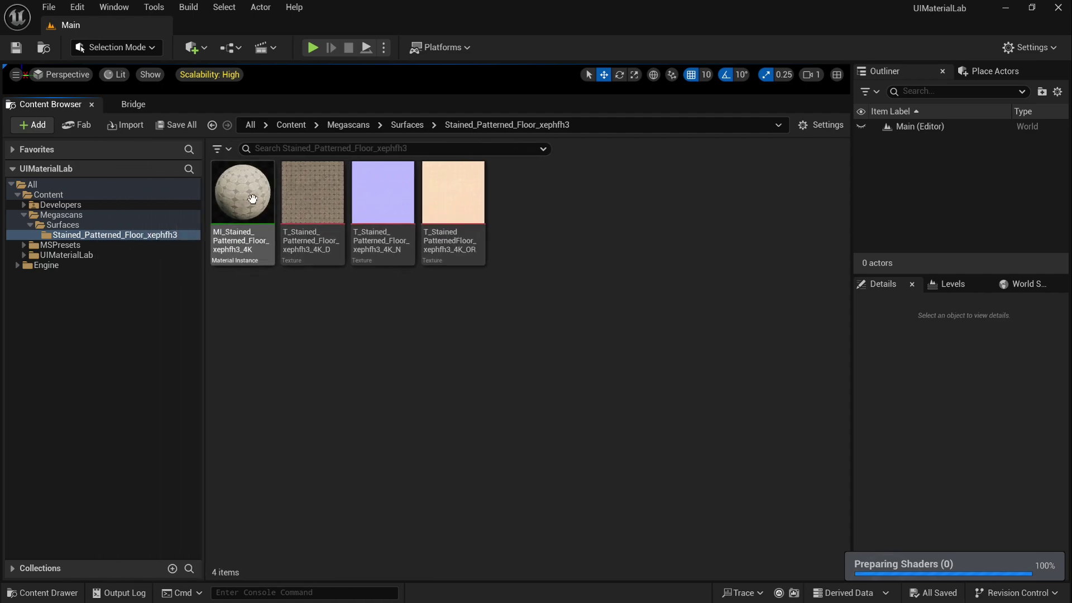
{"action": "left_click", "coordinate": [253, 196]}
{"action": "double_click", "coordinate": [253, 197]}
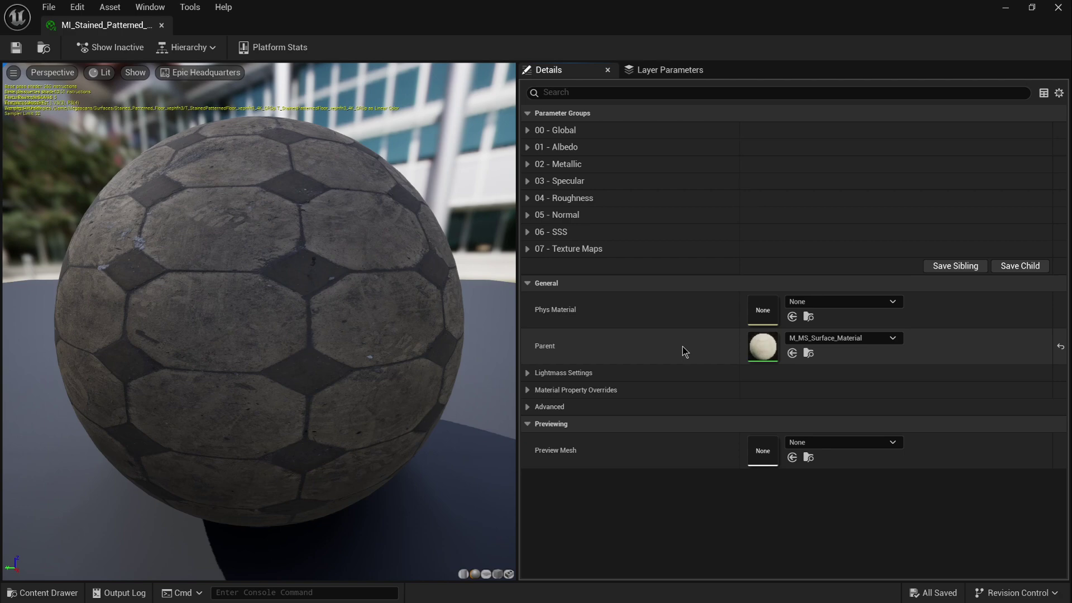
Inspect the parent M_MS_Surface_Material graph's texture nodes, then close it.
{"action": "double_click", "coordinate": [763, 343]}
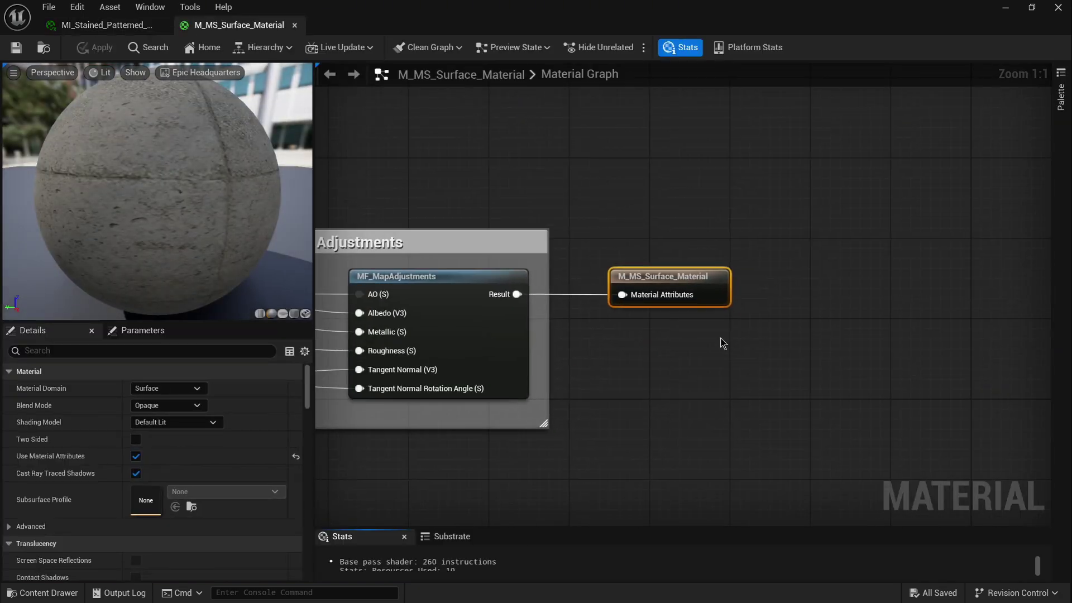
{"action": "right_click_drag", "start_coordinate": [543, 428], "coordinate": [876, 430]}
{"action": "scroll", "coordinate": [629, 257], "scroll_direction": "up", "scroll_amount": 2}
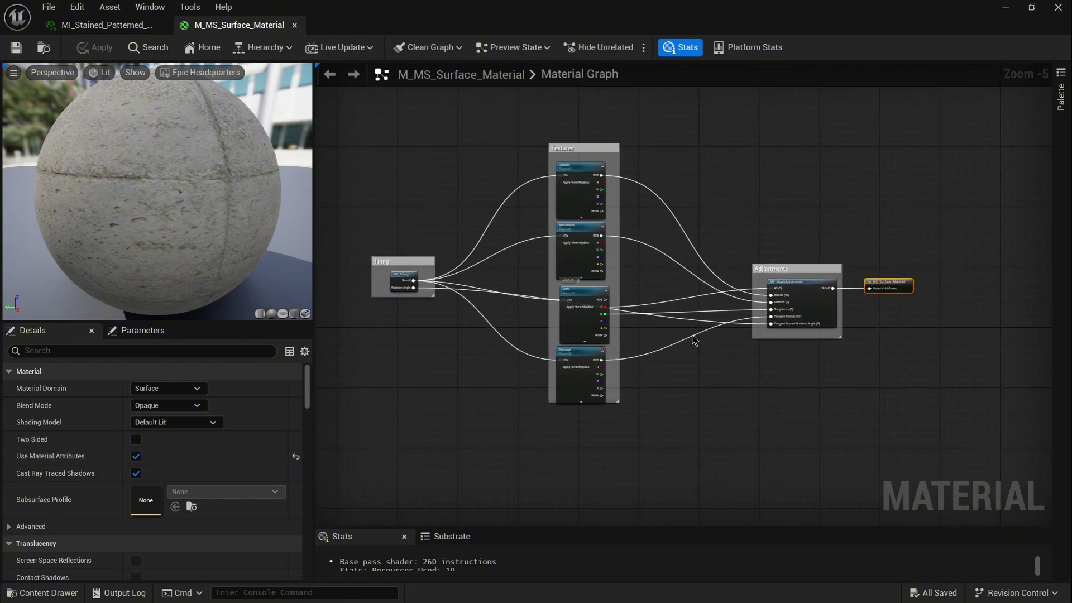
{"action": "scroll", "coordinate": [629, 256], "scroll_direction": "down", "scroll_amount": 1}
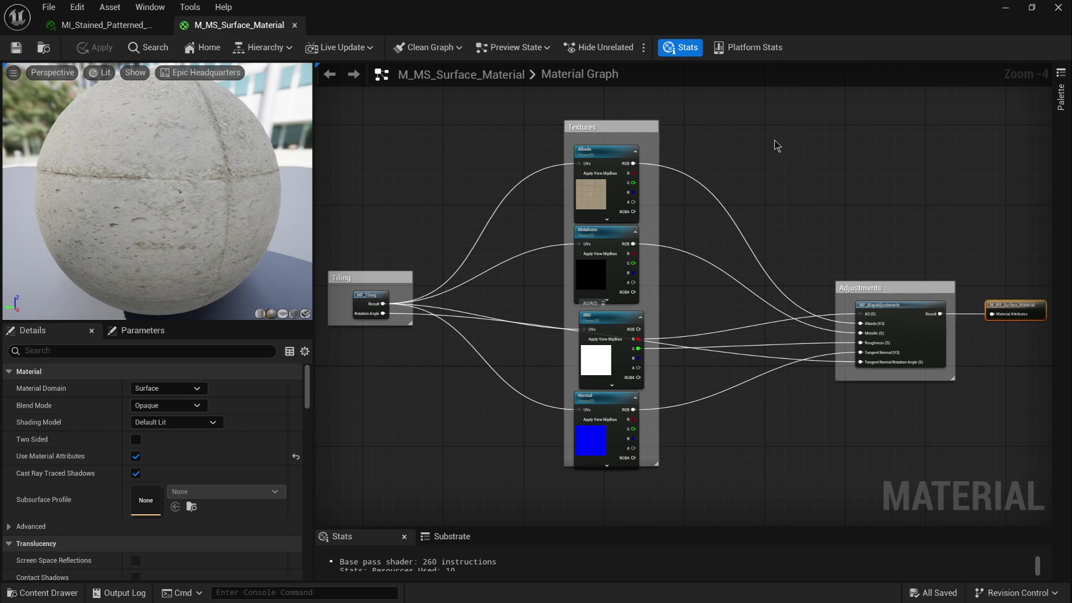
{"action": "left_click", "coordinate": [294, 25]}
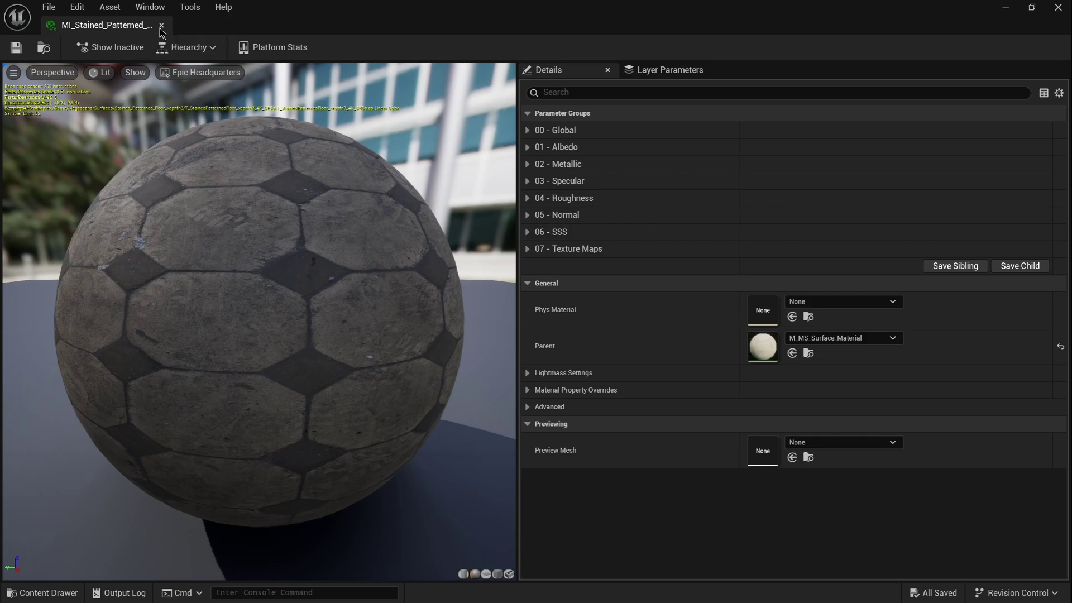